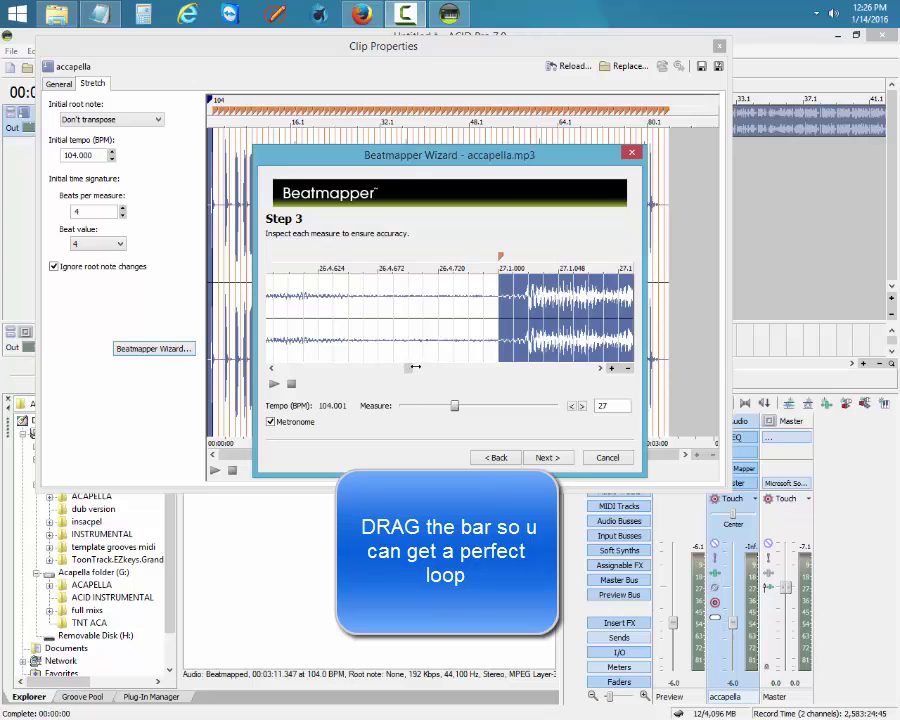
Audition measure 27 of accapella.mp3 with the metronome in the Beatmapper Wizard
left_click_drag(411, 368, 422, 367)
left_click(274, 383)
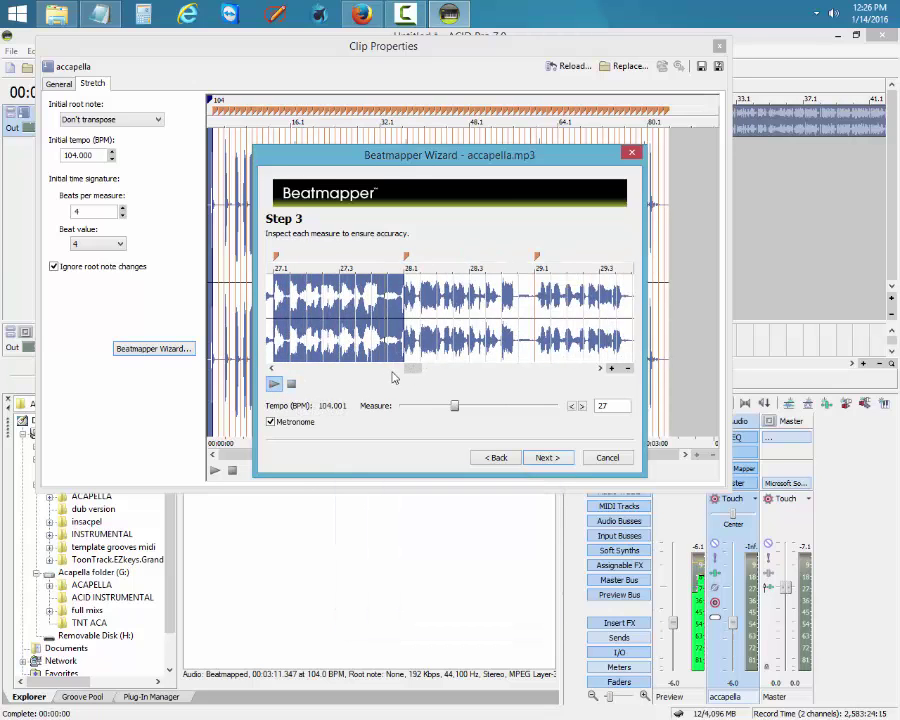
left_click(291, 384)
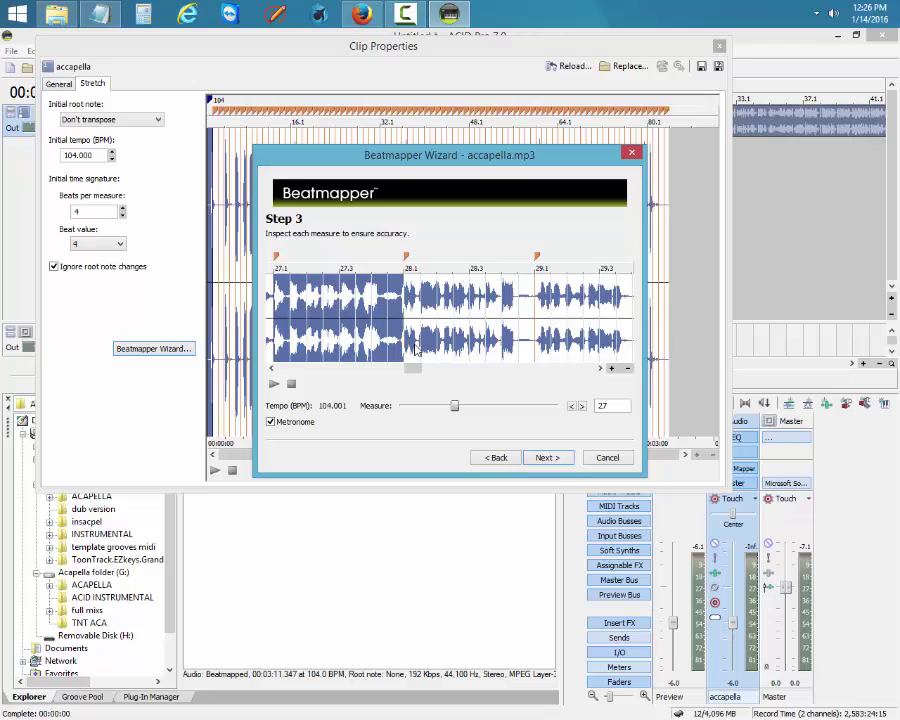
Shift the measure 28 marker slightly earlier to the onset of the vocal, for a tempo of about 104.044 BPM
left_click(612, 369)
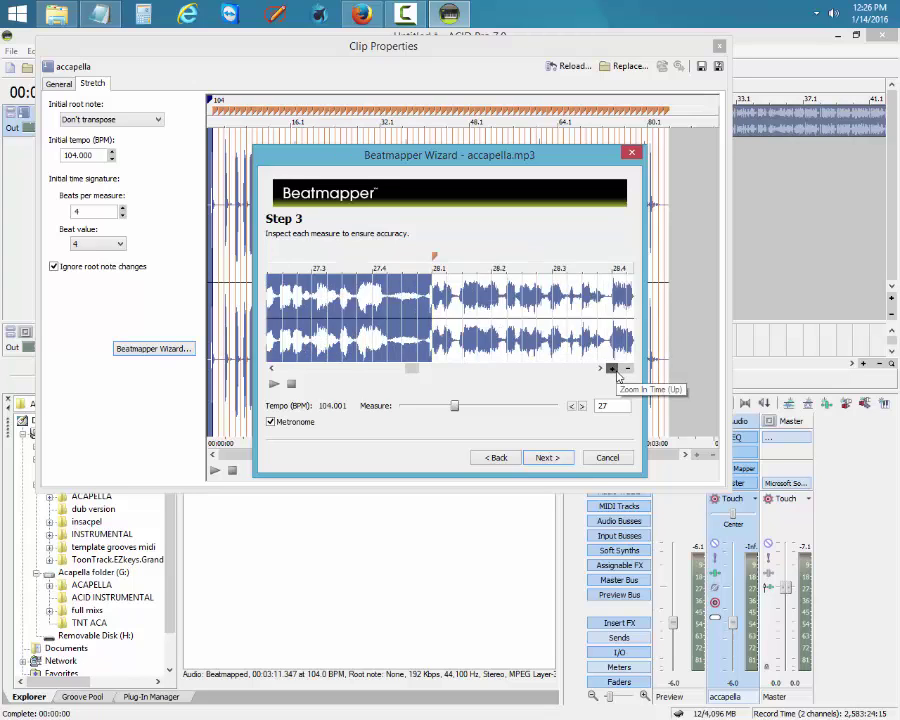
left_click(612, 369)
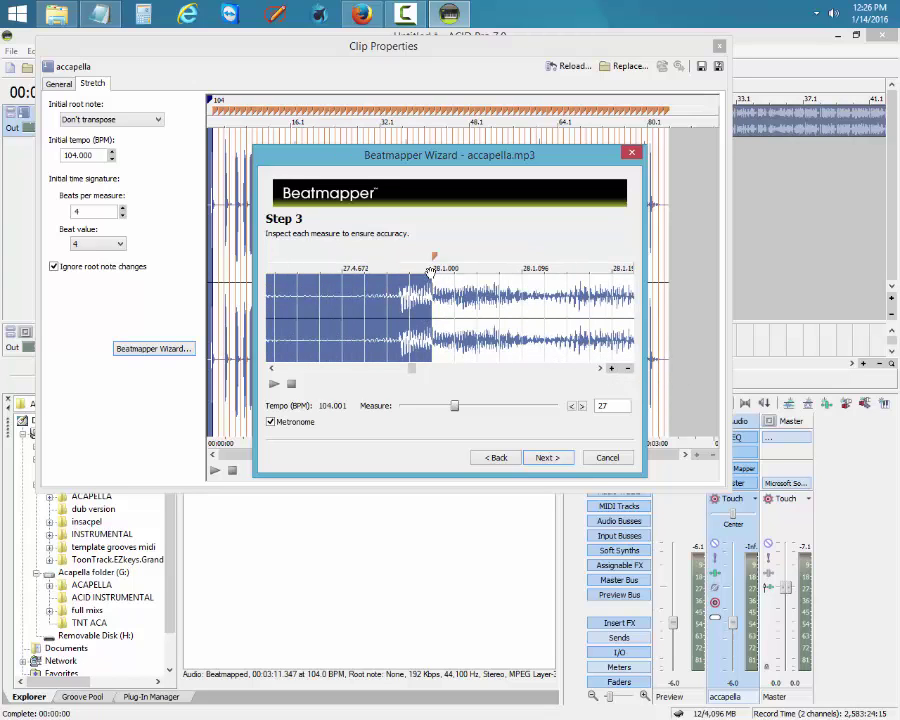
left_click_drag(436, 262, 404, 262)
left_click(612, 368)
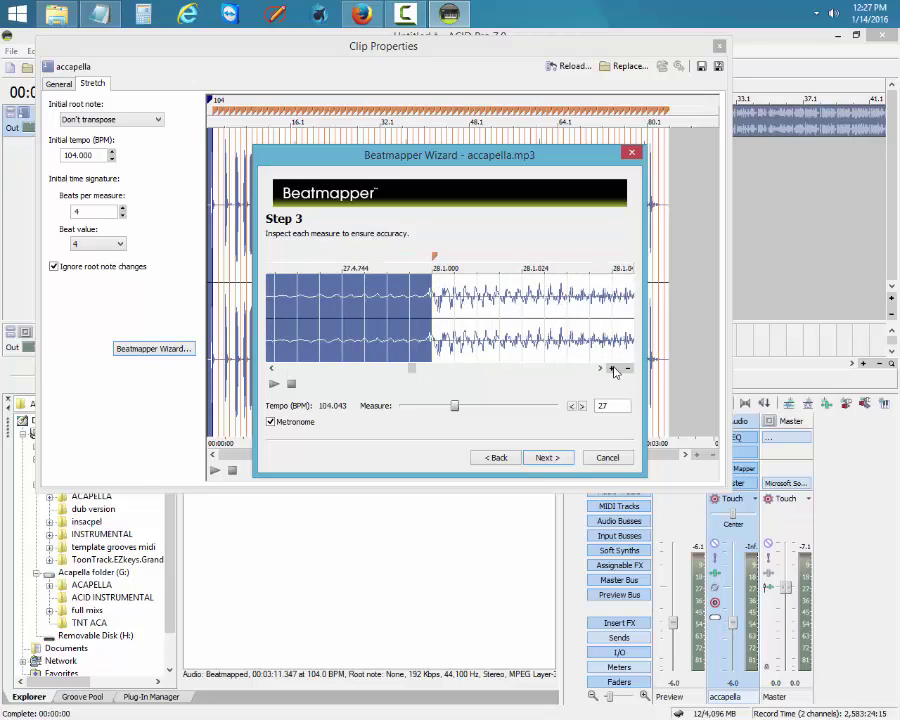
left_click(612, 368)
left_click(612, 368)
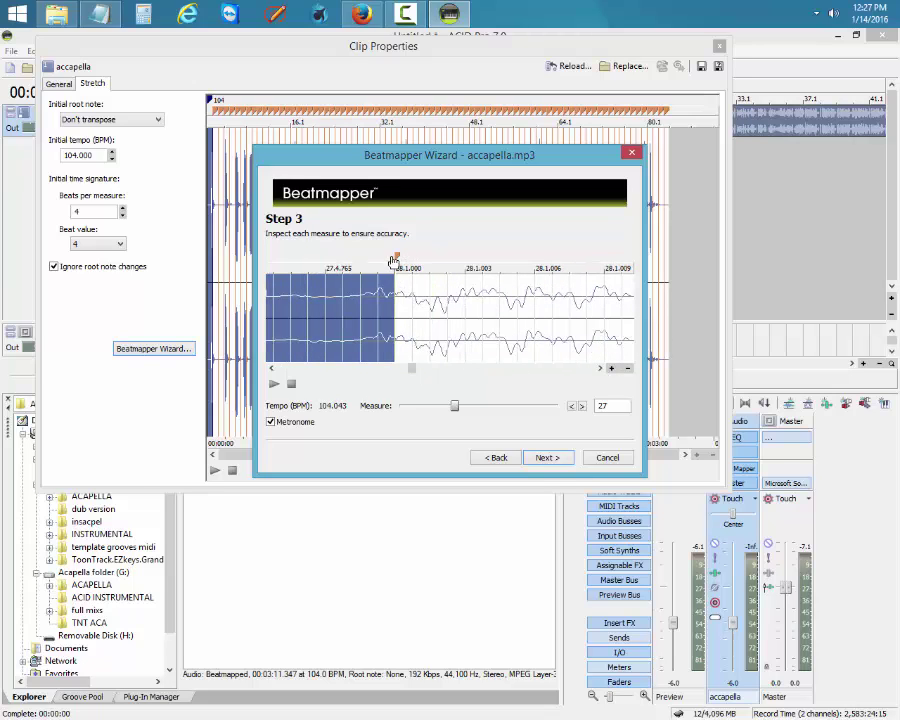
left_click_drag(396, 257, 384, 262)
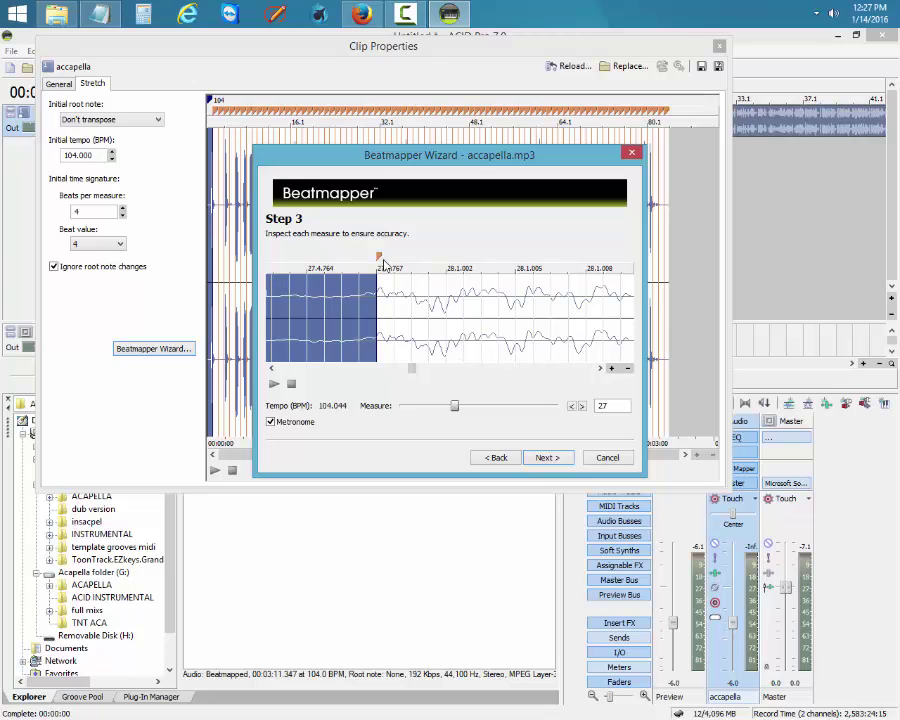
Play back measure 27 with the adjusted marker spacing to check the loop, and stop the preview
scroll(414, 373, "down", 3)
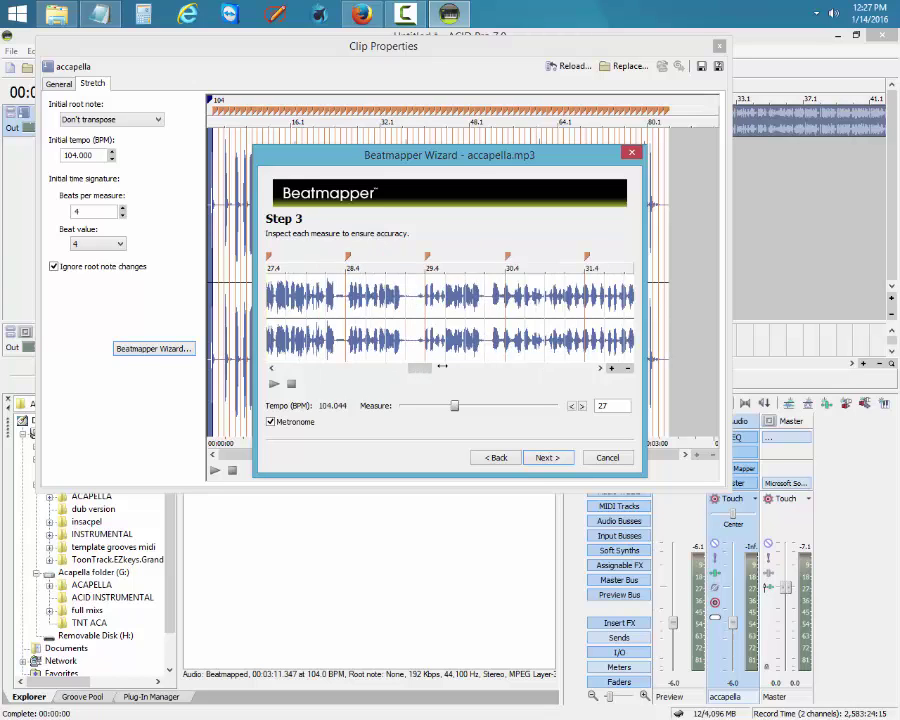
left_click_drag(420, 374, 402, 372)
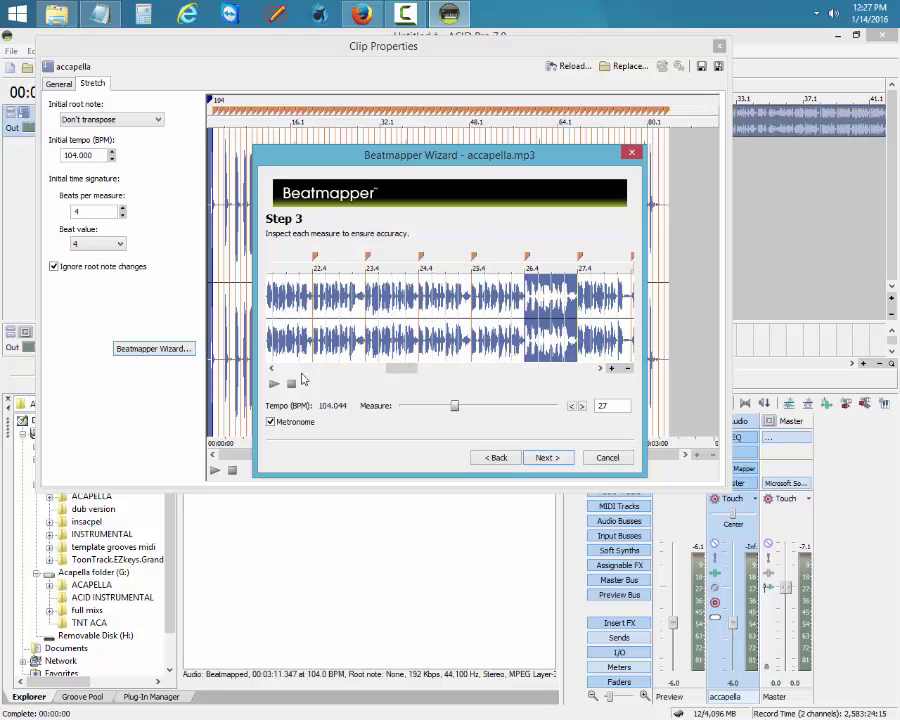
left_click(275, 386)
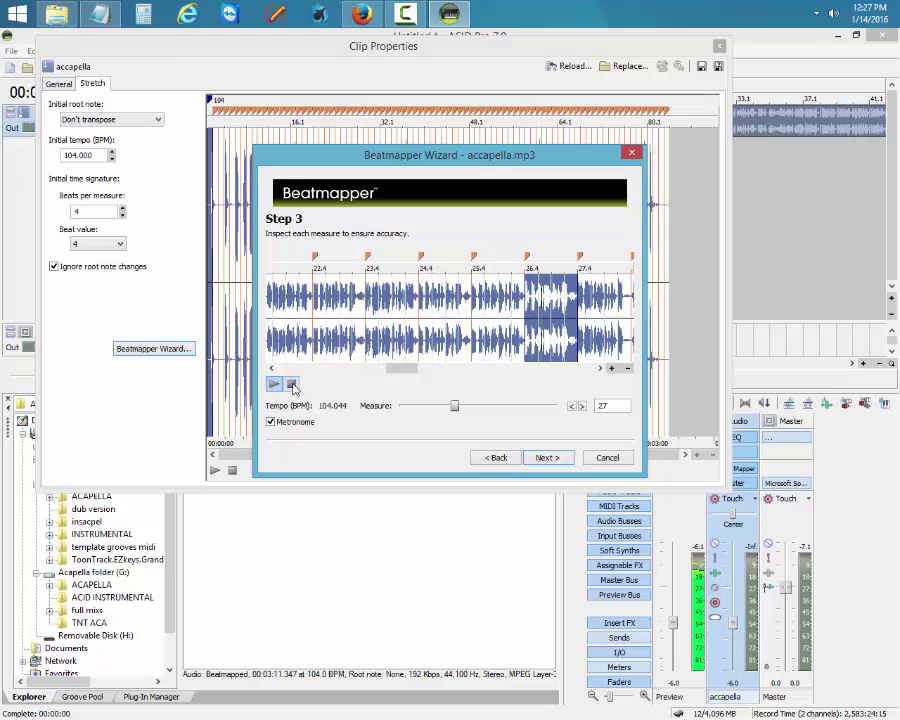
left_click(291, 384)
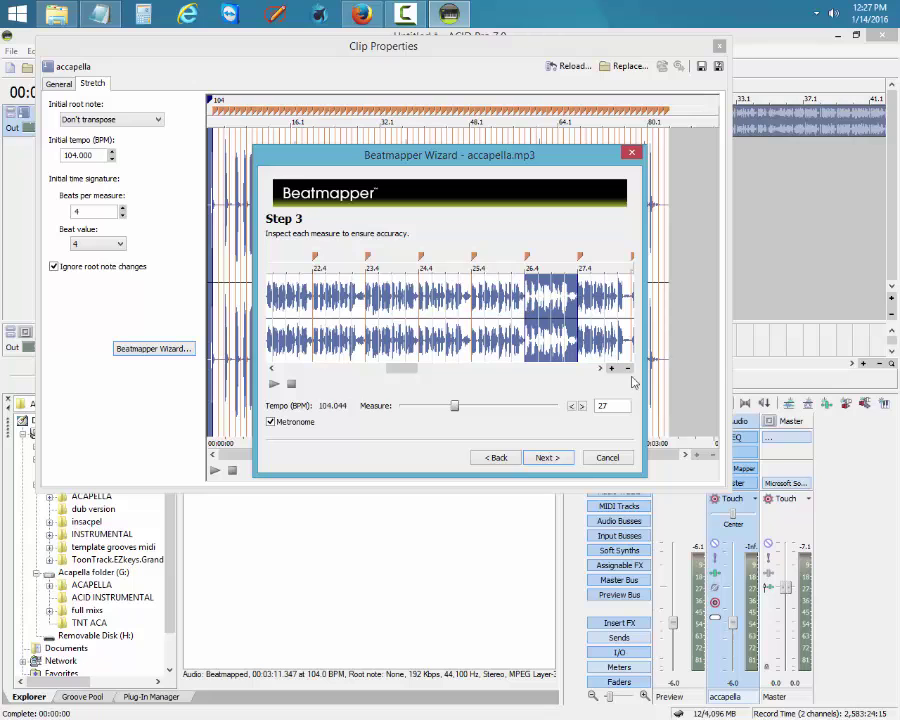
Move the start marker of measure 27 closer to the vocal's onset, for a tempo of about 104.001 BPM
left_click(614, 368)
left_click(614, 368)
left_click(614, 368)
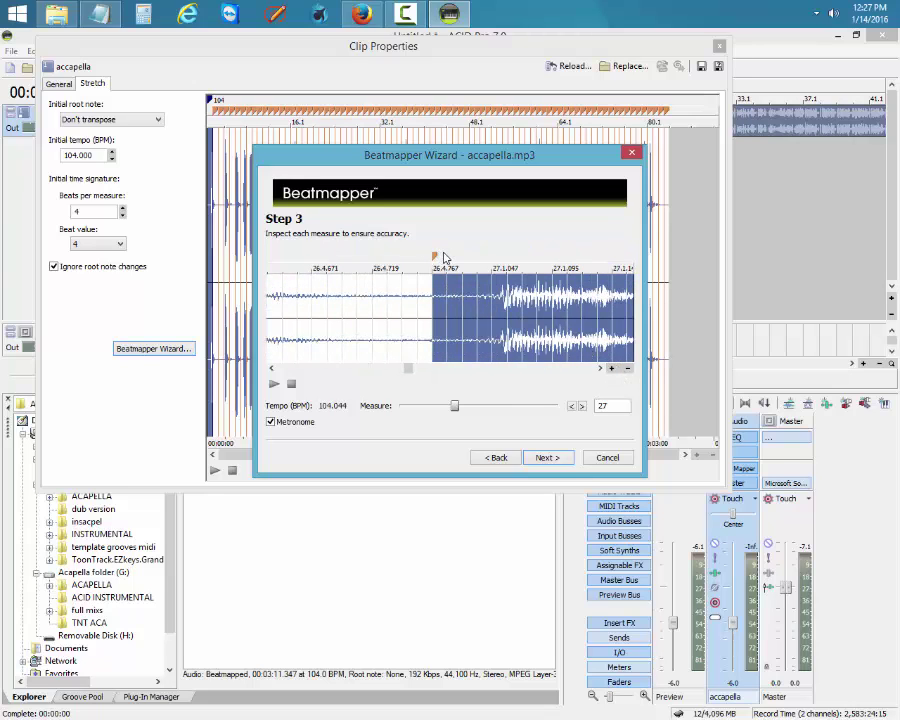
mouse_move(434, 256)
left_mouse_down()
mouse_move(490, 249)
mouse_move(478, 253)
left_mouse_up()
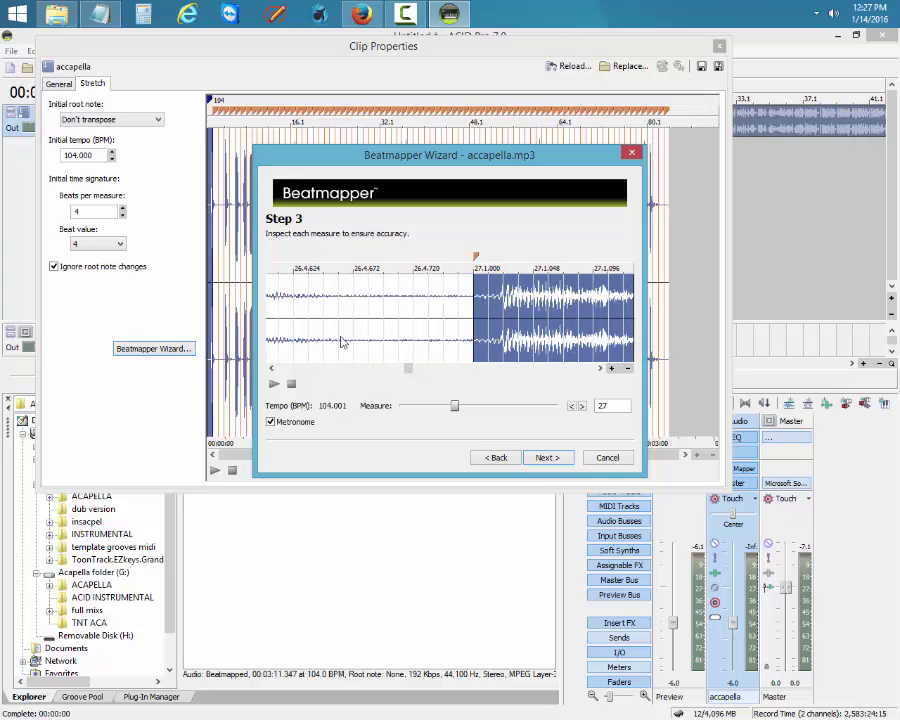
Audition measure 27 and measure 1 of the acapella against the metronome, and stop the preview
left_click(275, 385)
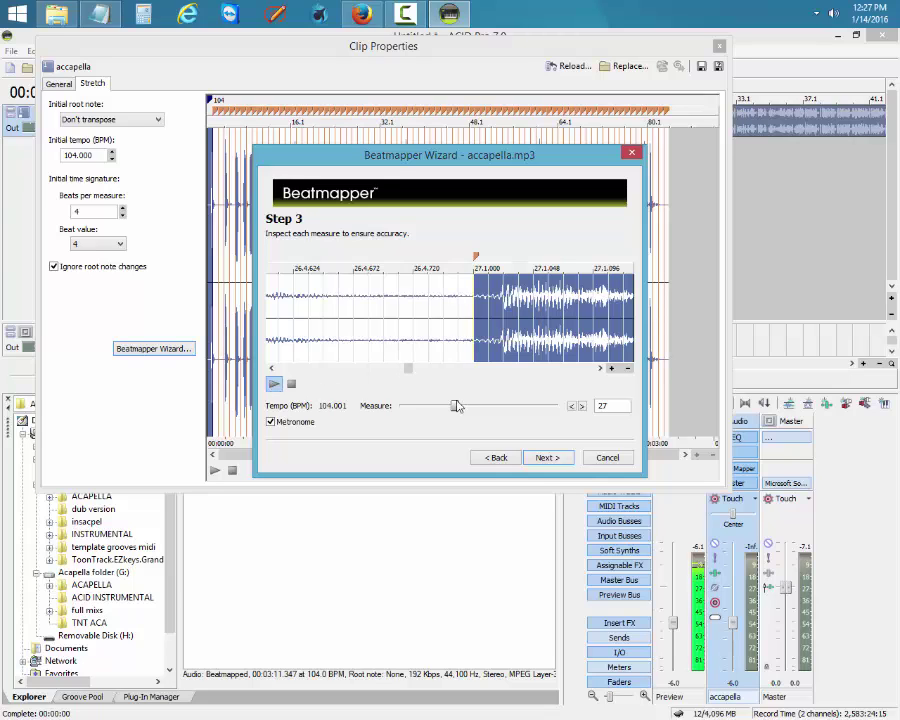
left_click_drag(456, 405, 72, 416)
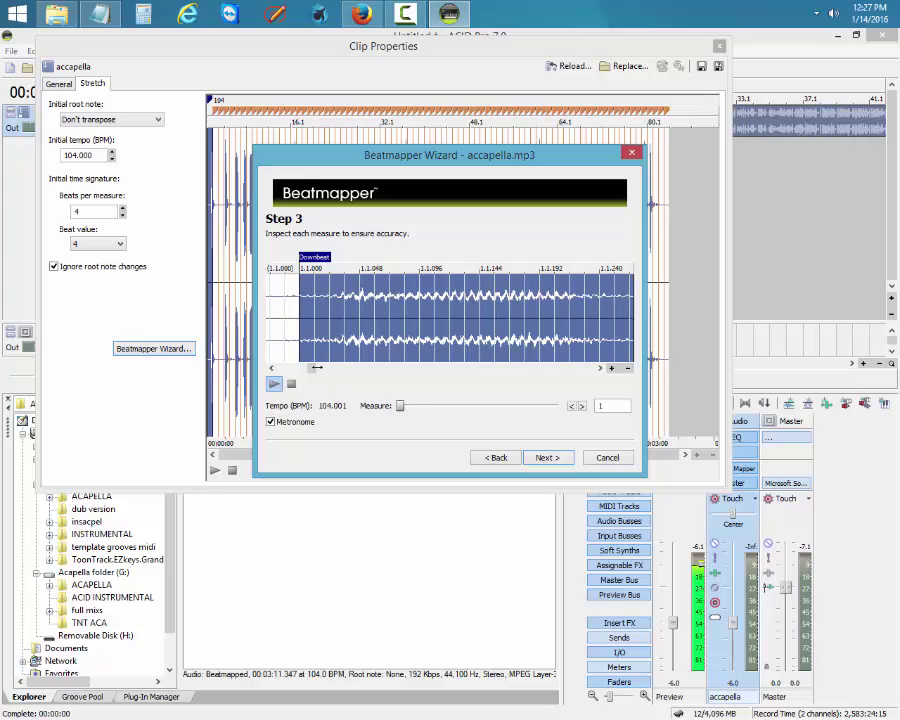
mouse_move(320, 368)
left_mouse_down()
mouse_move(338, 368)
mouse_move(330, 368)
left_mouse_up()
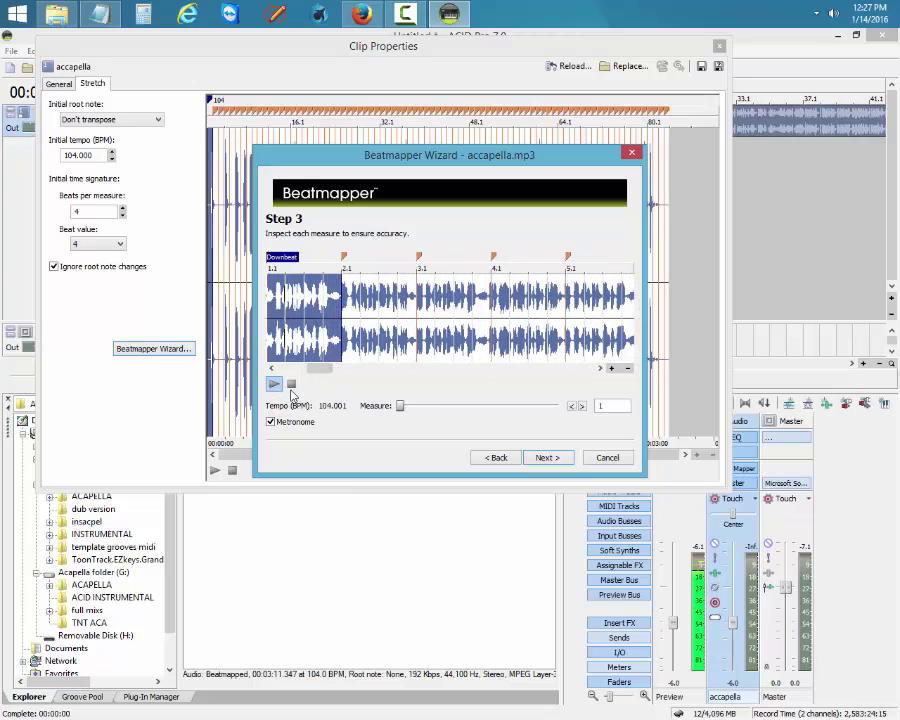
left_click(291, 385)
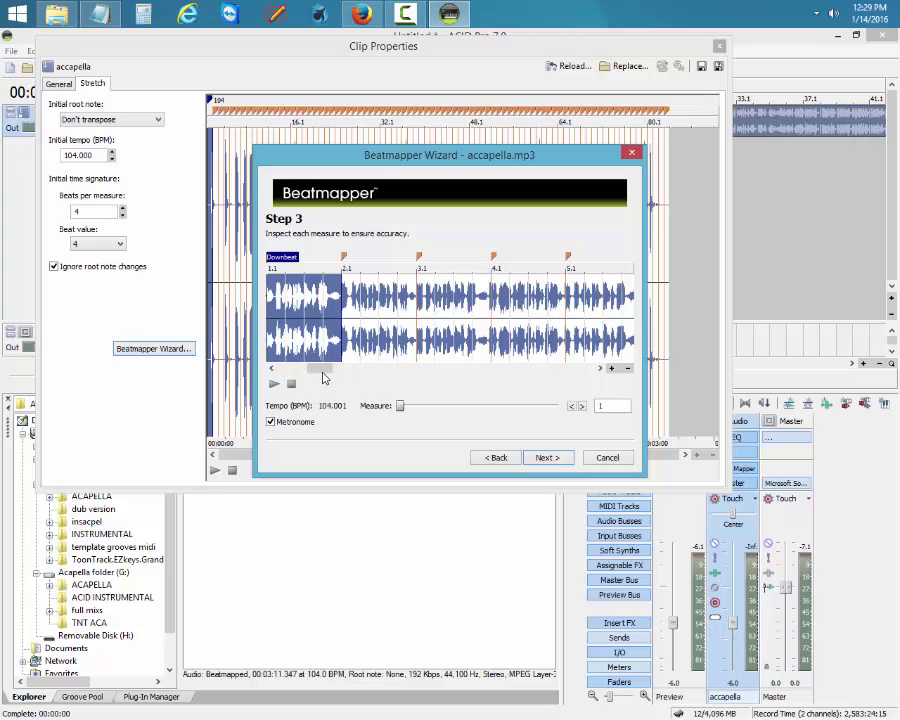
Audition measures 31, 25 and 26 in turn to check that the beat mapping holds across the file
left_click_drag(320, 372, 421, 375)
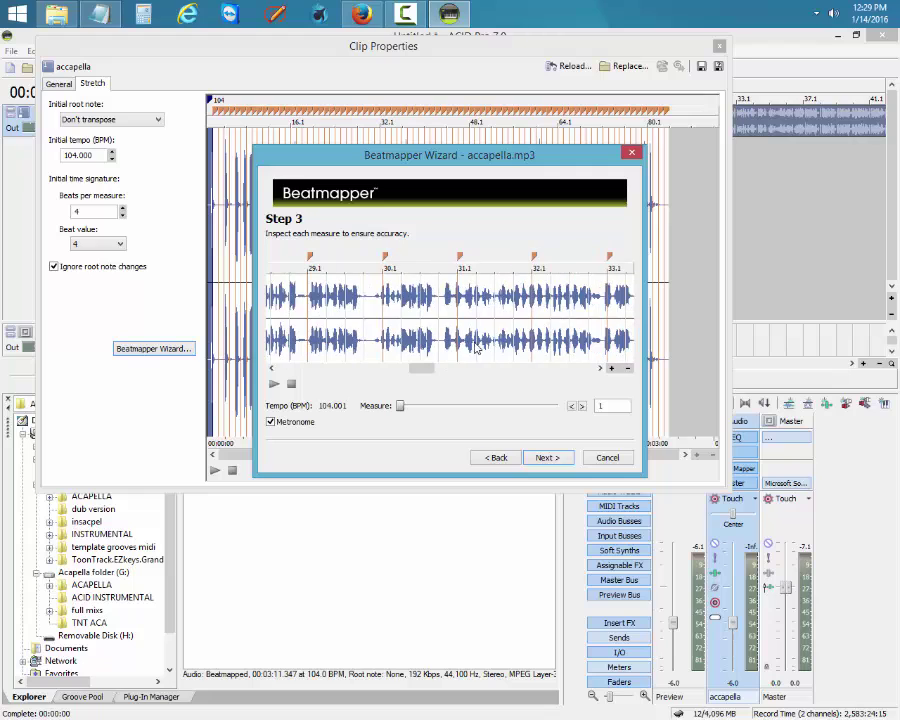
left_click(495, 310)
left_click(274, 384)
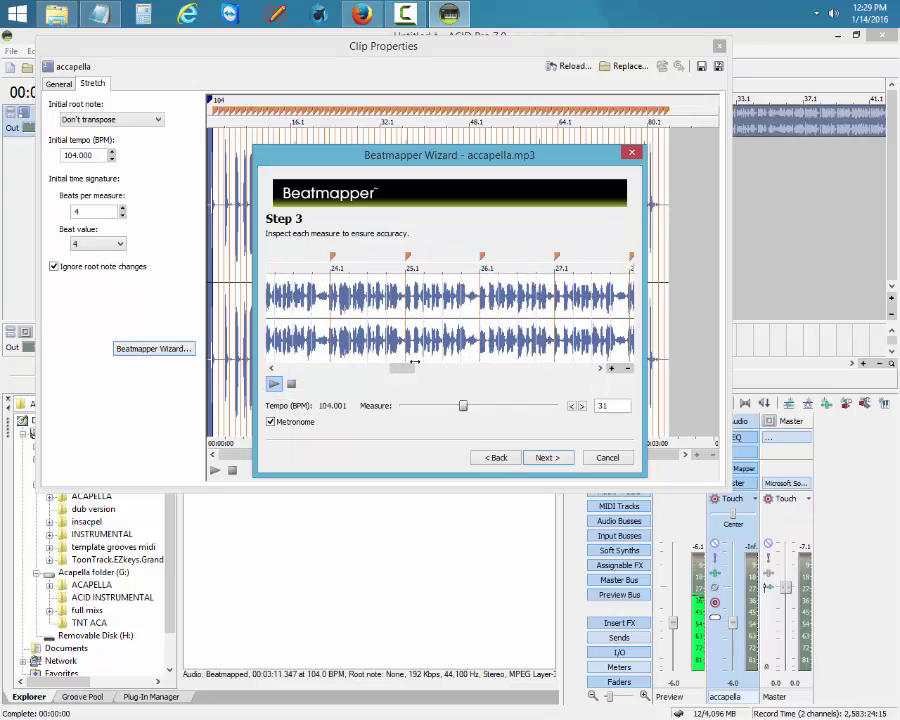
left_click_drag(429, 372, 410, 370)
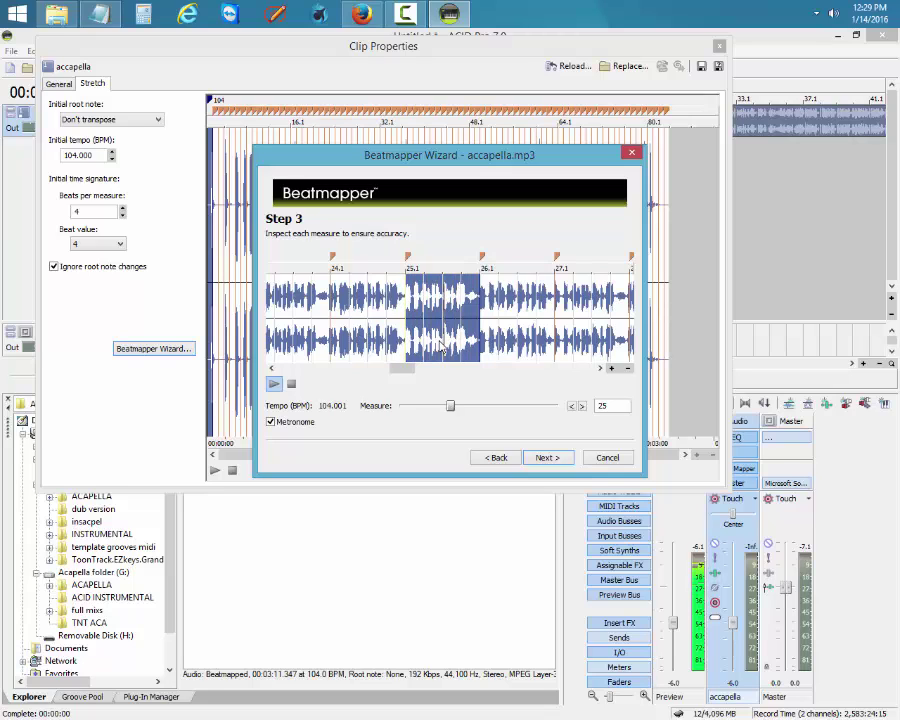
left_click(502, 341)
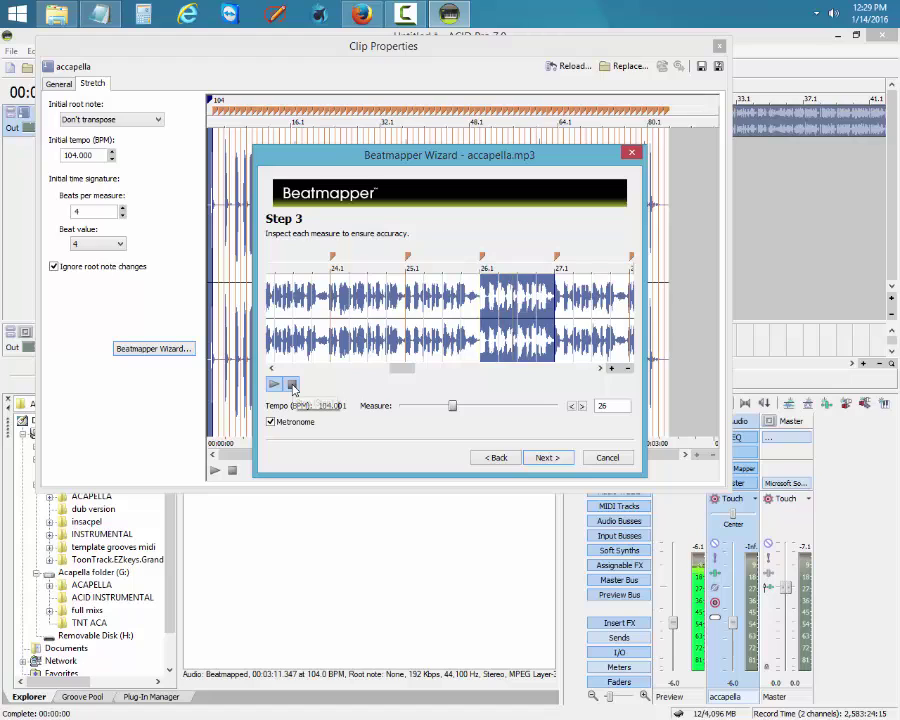
left_click(292, 385)
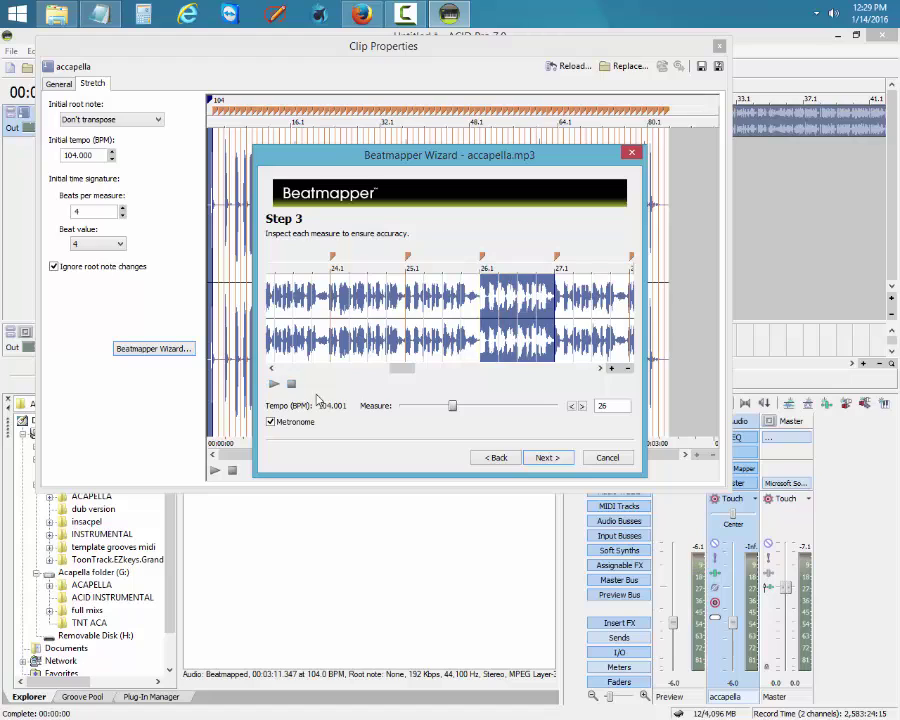
Finish the Beatmapper Wizard with the project tempo, preserve pitch and save information options enabled, and close the clip properties
left_click(546, 459)
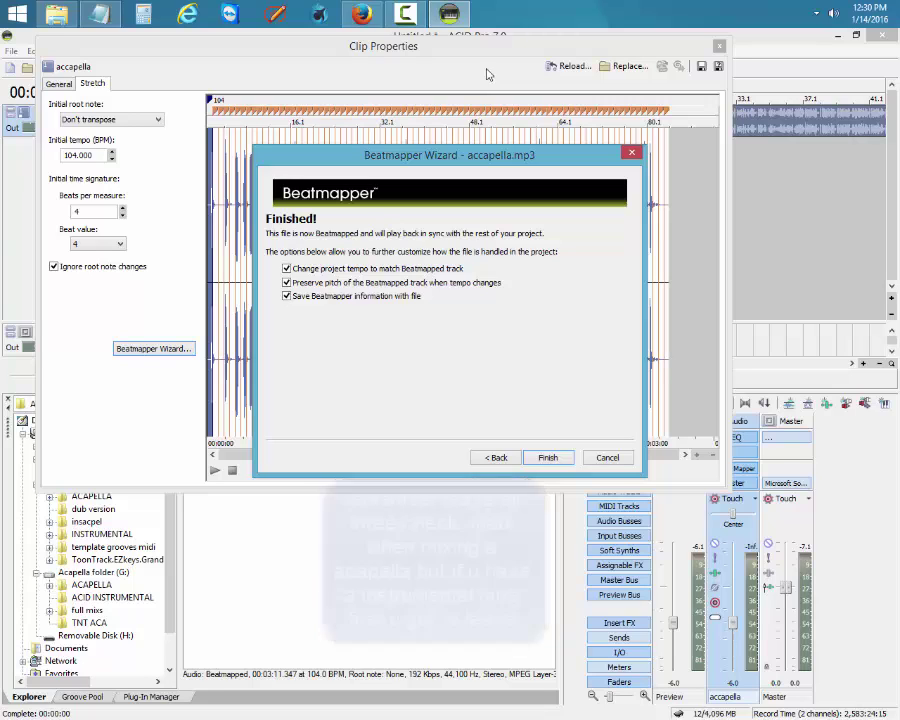
left_click(547, 458)
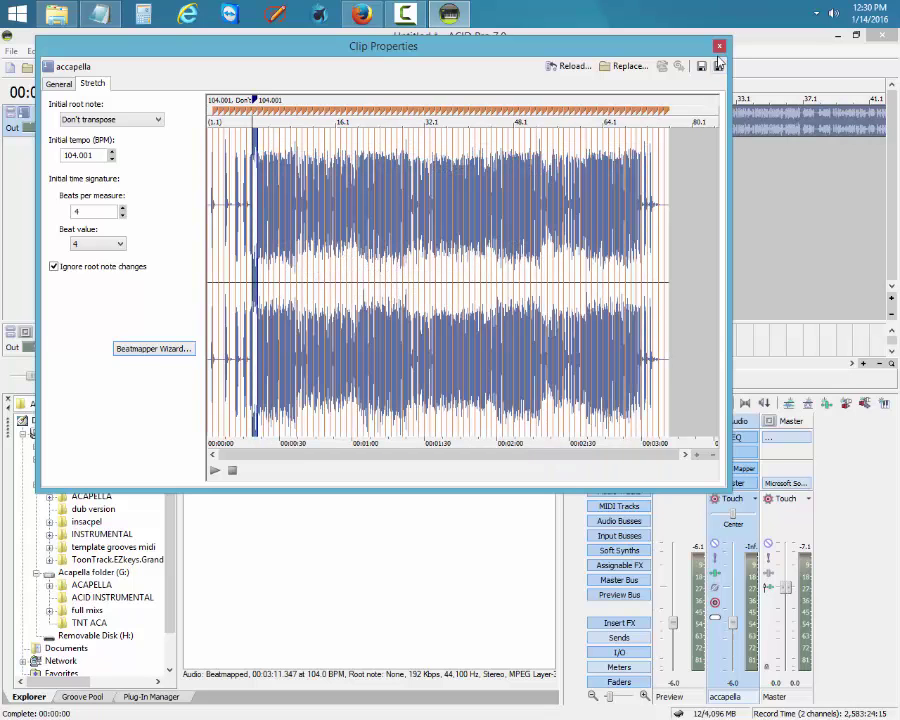
left_click(719, 46)
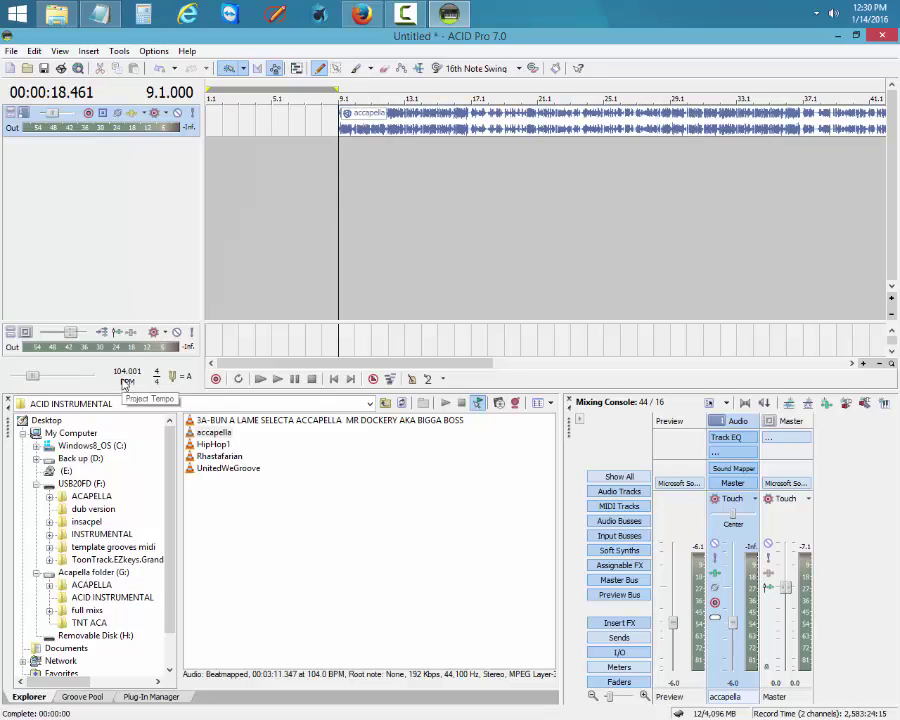
Play the project from measure 9 to hear the beatmapped acapella track, and stop playback
left_click(278, 380)
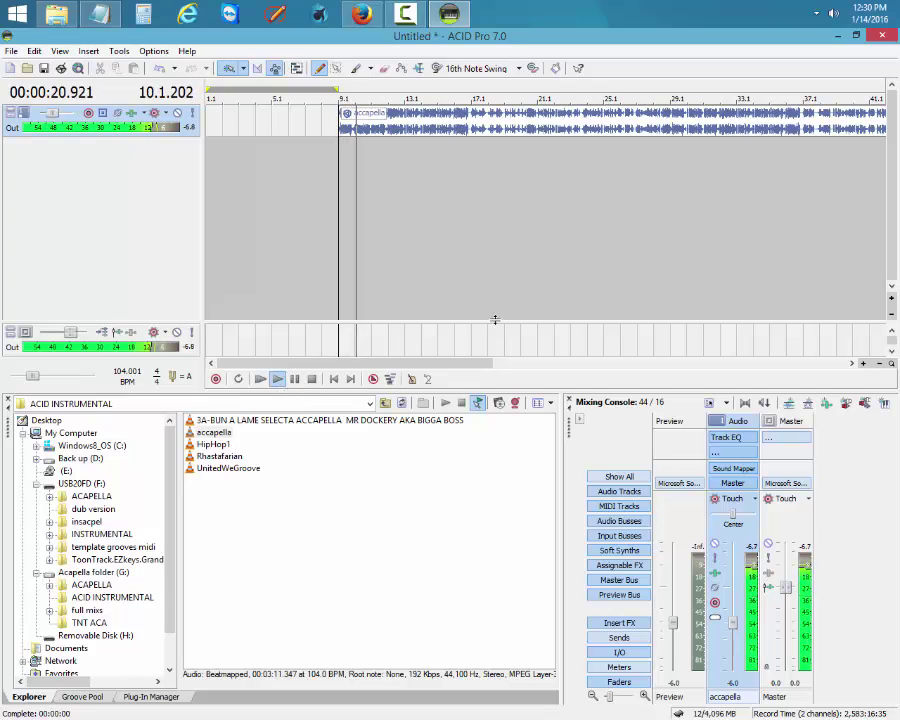
left_click(312, 379)
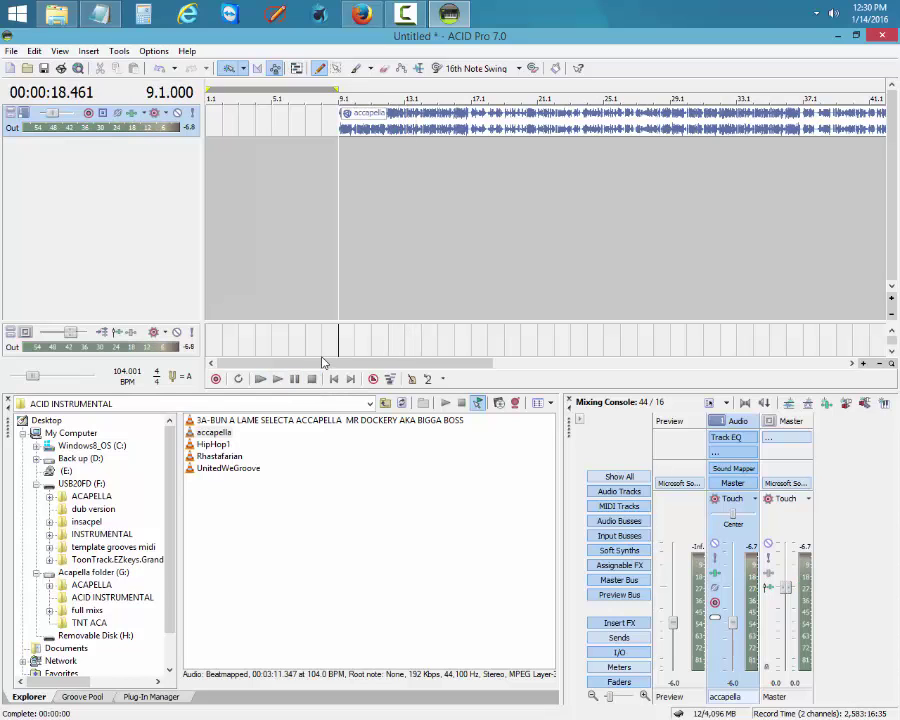